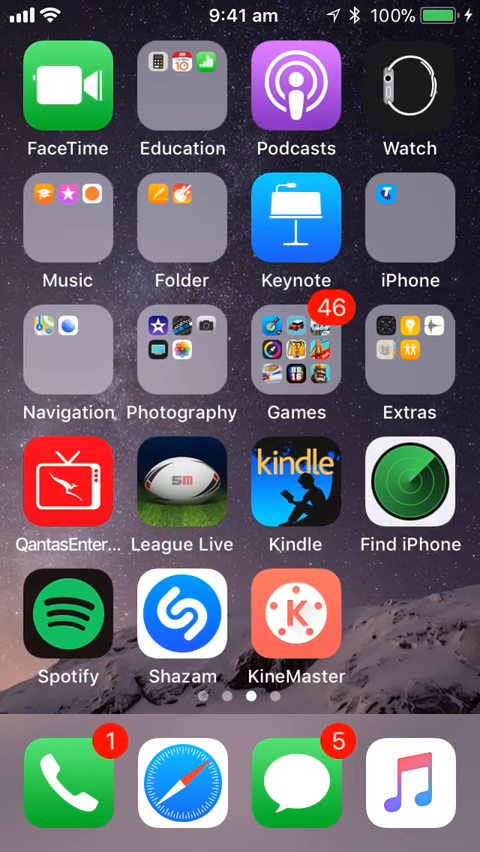
# Swipe to the next home screen page and back to the original one.
pyautogui.moveTo(400, 400); pyautogui.dragTo(220, 400)
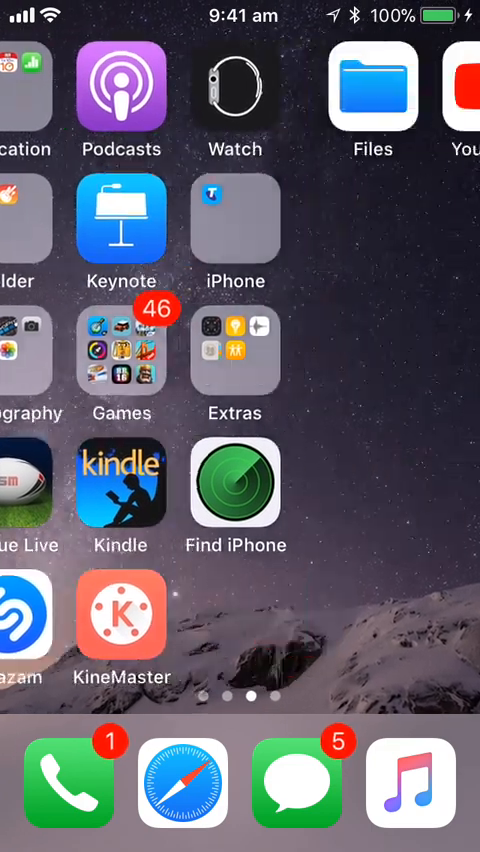
pyautogui.moveTo(100, 400); pyautogui.dragTo(380, 400)
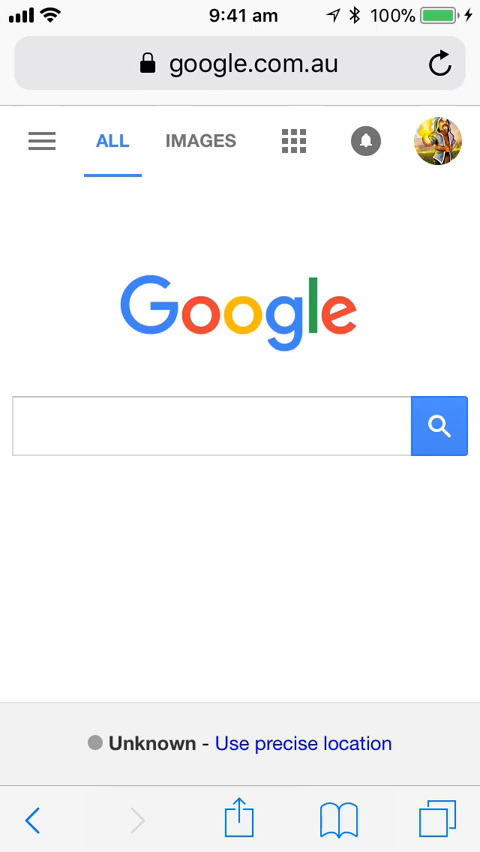
# Leave the browser briefly to check the Hackedgames folder on the last home screen page.
pyautogui.click(210, 425)
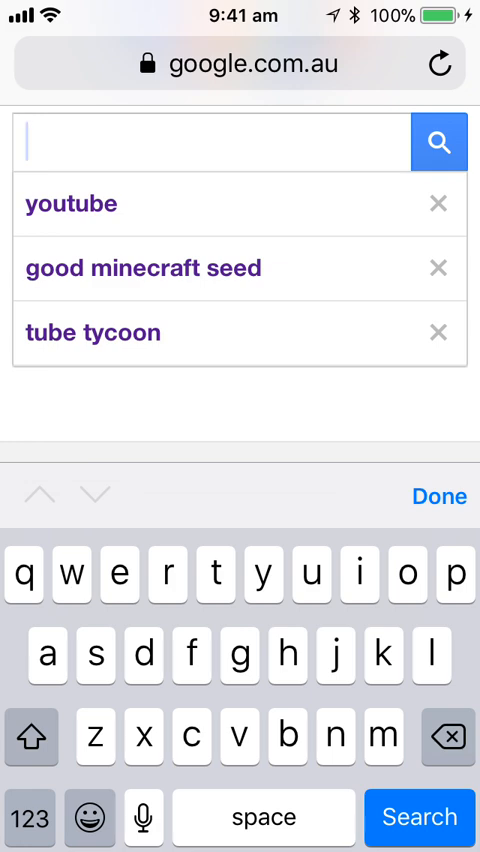
pyautogui.press('super')
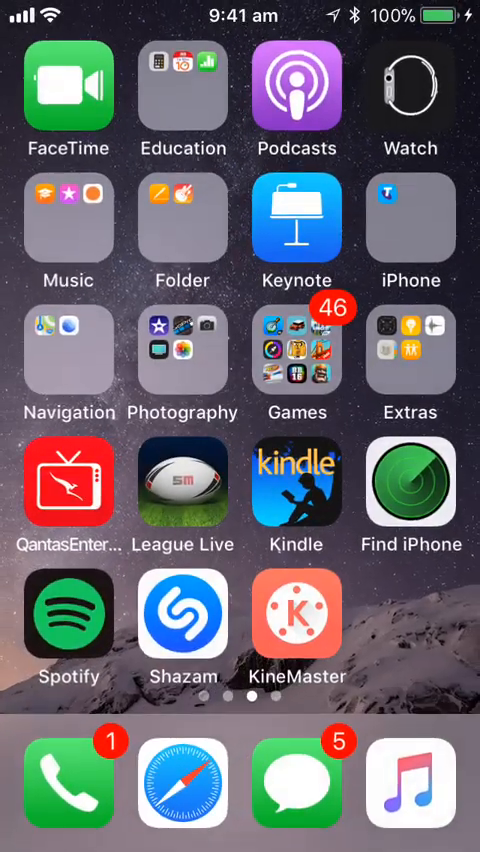
pyautogui.moveTo(400, 500); pyautogui.dragTo(80, 500)
pyautogui.click(309, 86)
# Return to the browser and run a Google search for 'tweakbox' from the suggestion.
pyautogui.click(240, 650)
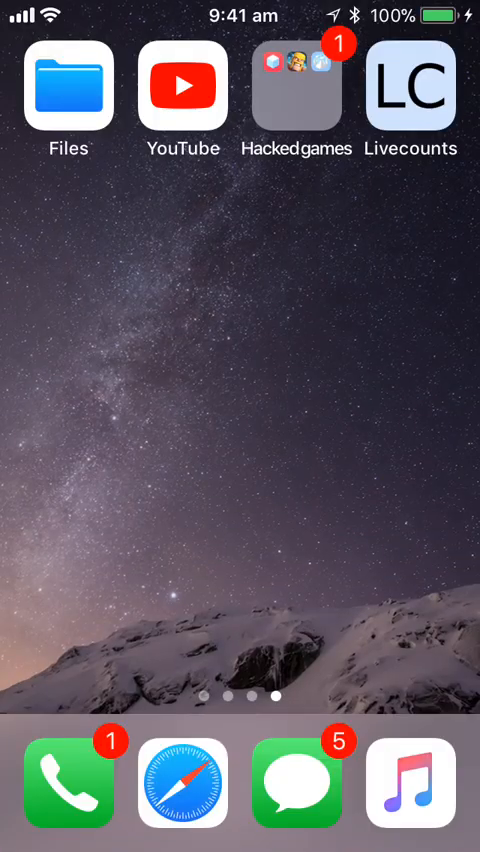
pyautogui.click(185, 780)
pyautogui.click(210, 289)
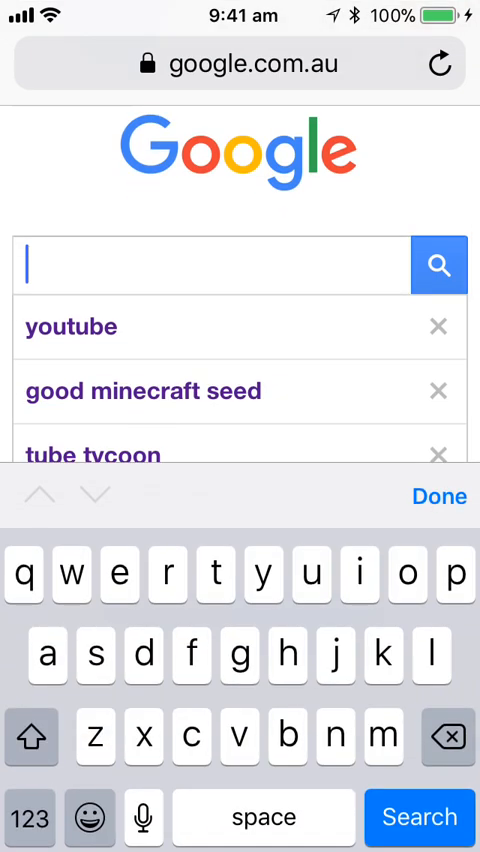
pyautogui.write('tweak ')
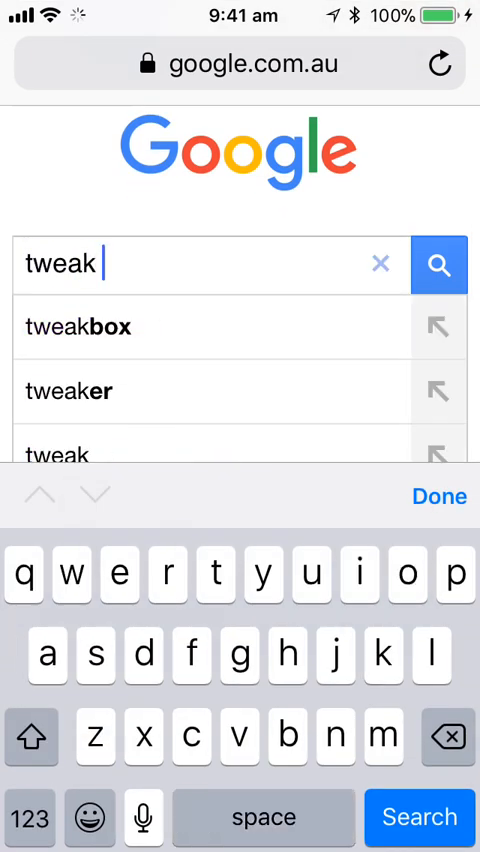
pyautogui.write('box')
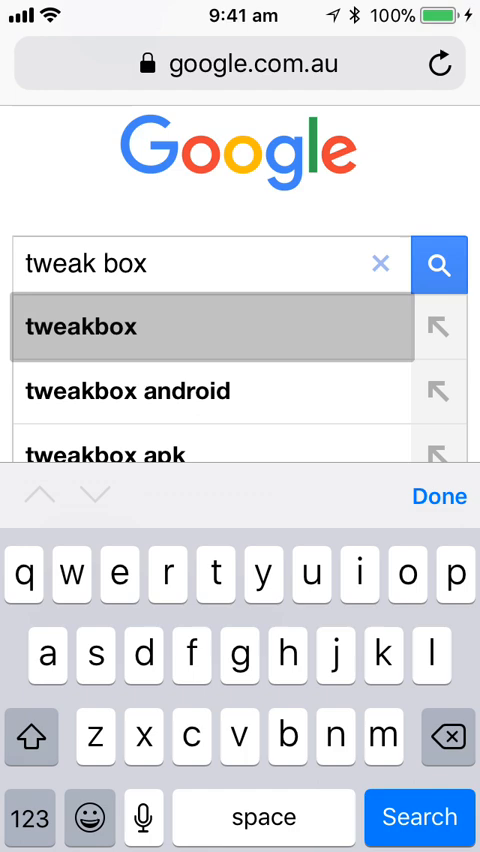
pyautogui.click(200, 326)
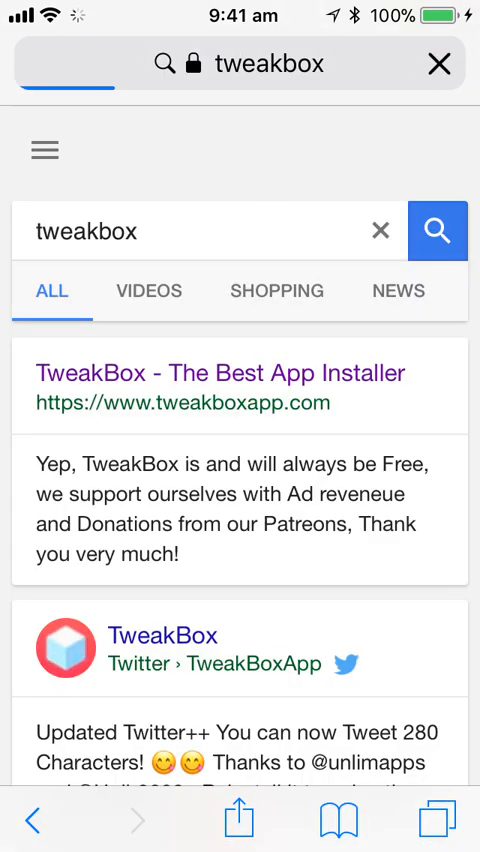
pyautogui.scroll(-1, 240, 500)
# Go to the 'TweakBox - The Best App Installer' result and start the app download.
pyautogui.click(220, 293)
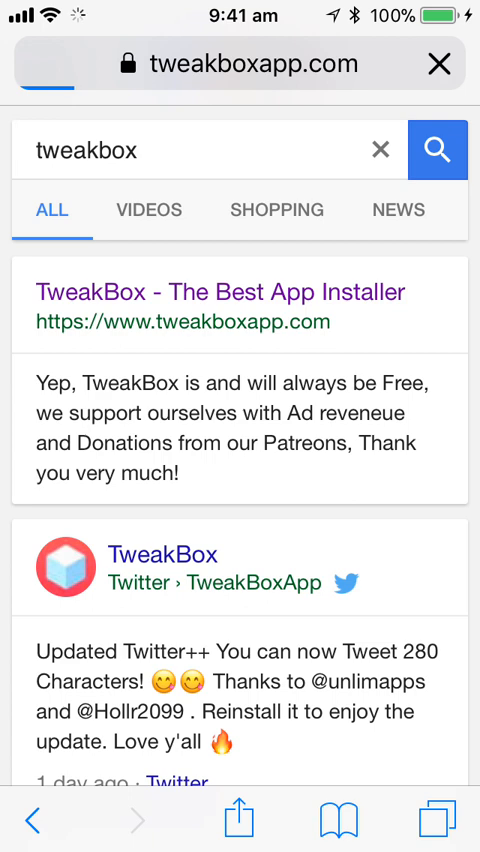
pyautogui.scroll(-3, 240, 500)
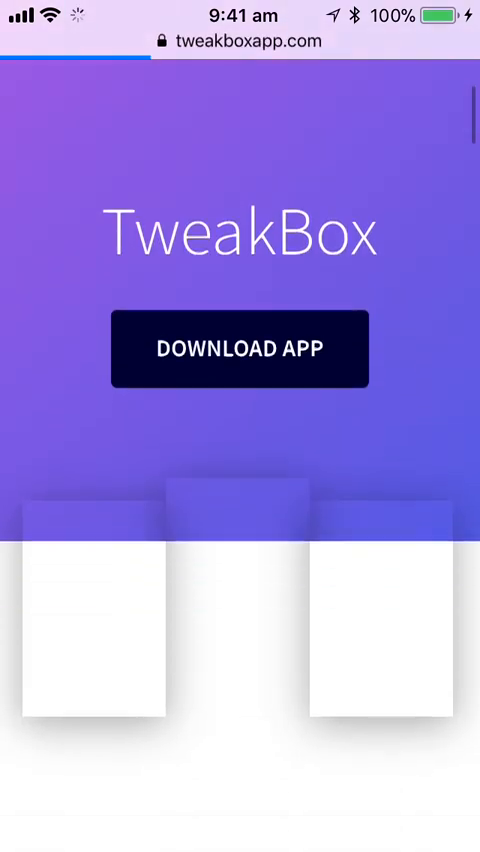
pyautogui.scroll(3, 240, 450)
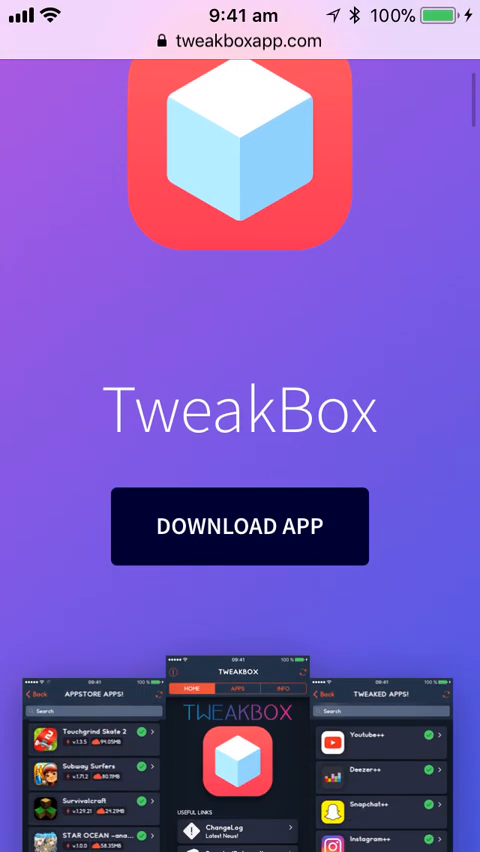
pyautogui.click(240, 630)
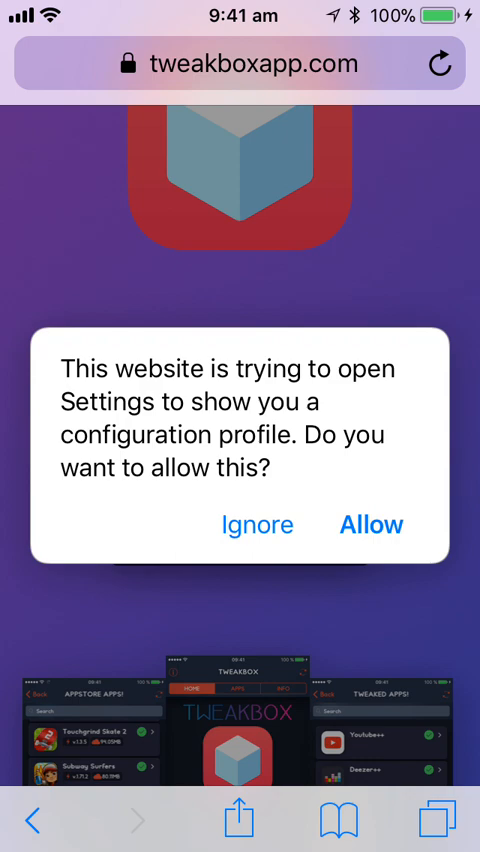
# Allow Settings to open and install the TweakBox configuration profile through the consent prompts.
pyautogui.click(371, 524)
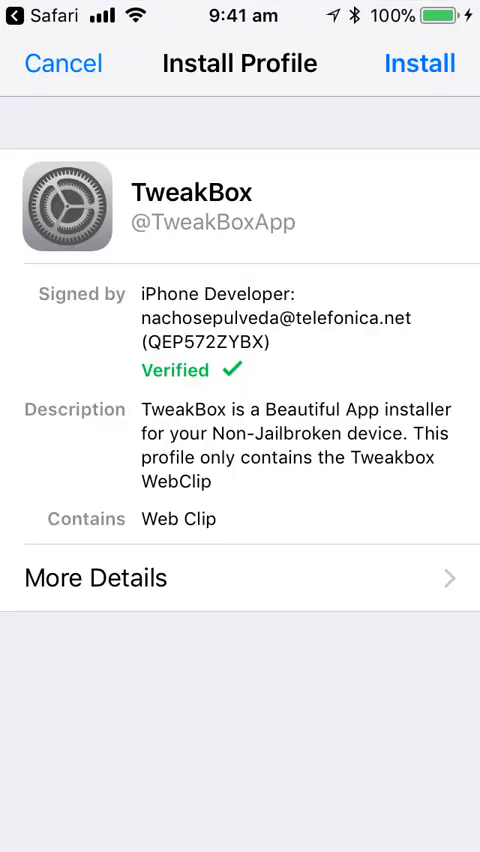
pyautogui.click(419, 63)
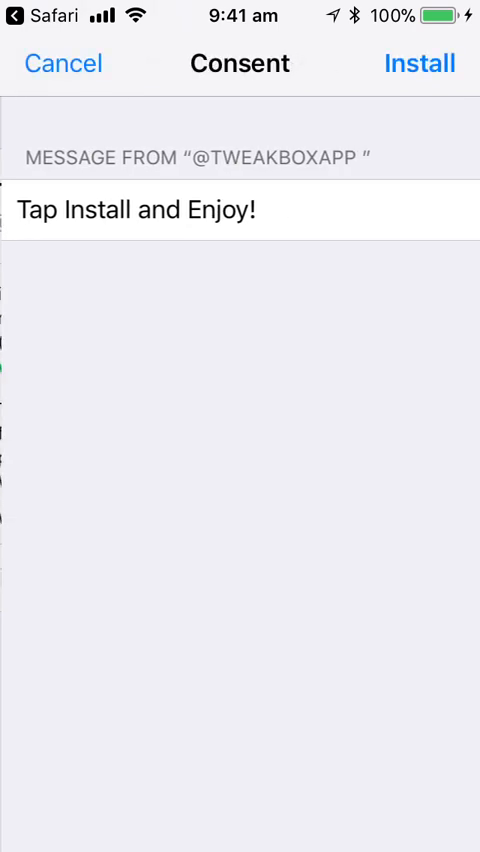
pyautogui.click(419, 63)
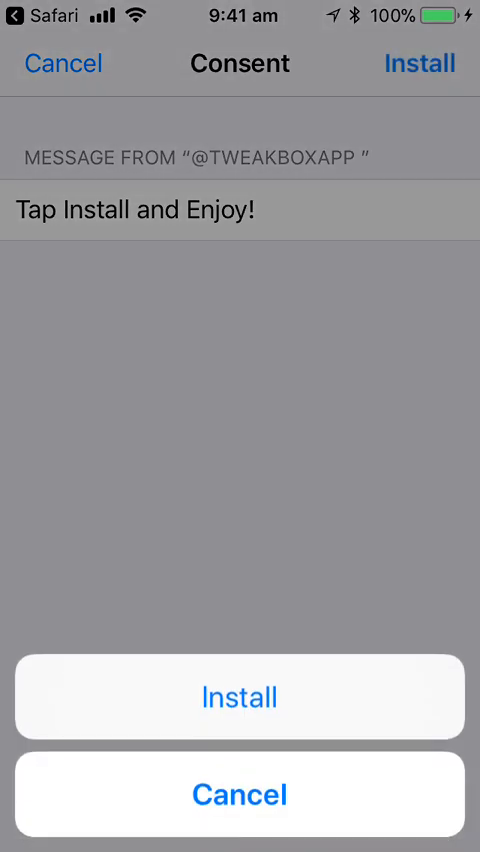
pyautogui.click(239, 697)
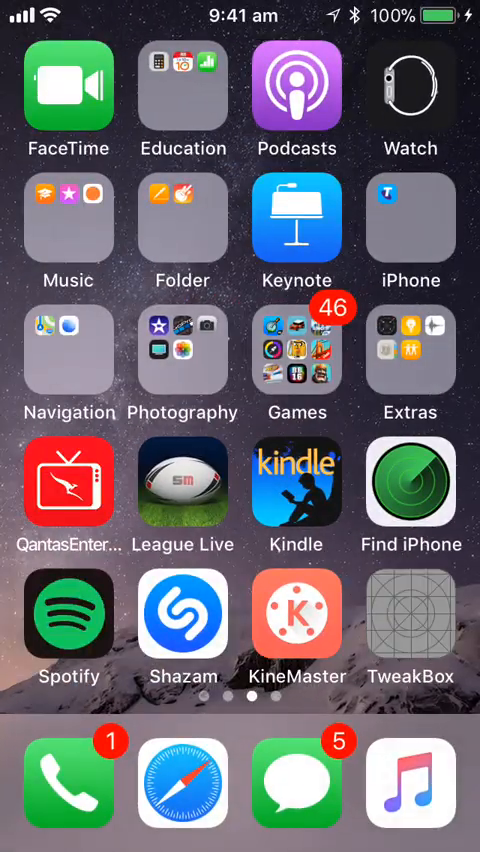
# Delete the TweakBox icon from the home screen.
pyautogui.click(410, 614)
pyautogui.click(368, 572)
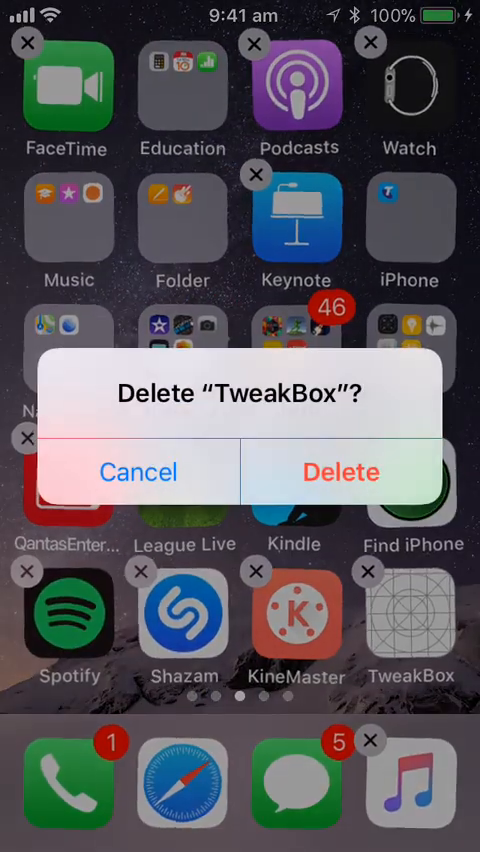
pyautogui.click(341, 472)
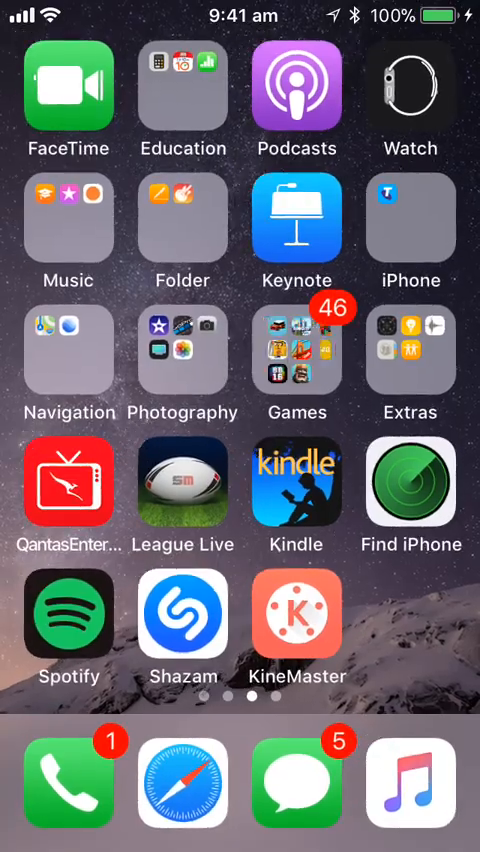
# Check the Hackedgames folder, then return to tweakboxapp.com in Safari.
pyautogui.moveTo(400, 500)
pyautogui.mouseDown()
pyautogui.moveTo(80, 500)
pyautogui.moveTo(400, 450)
pyautogui.mouseUp()
pyautogui.click(296, 88)
pyautogui.click(240, 750)
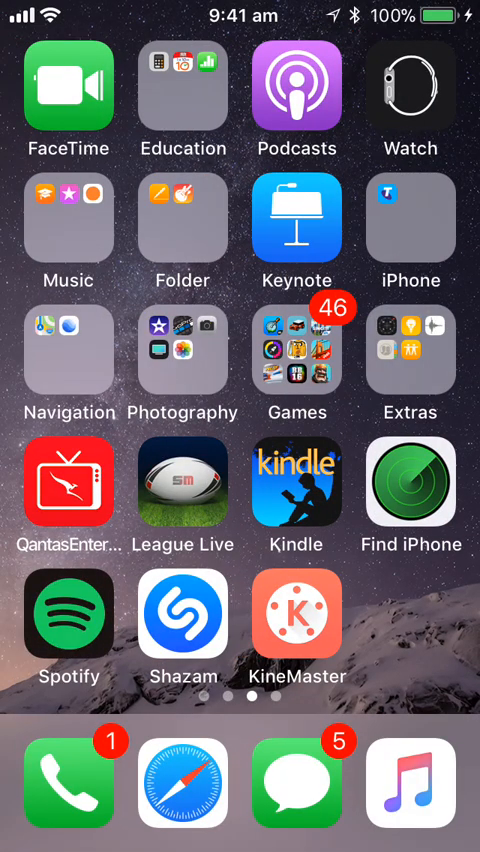
pyautogui.click(183, 782)
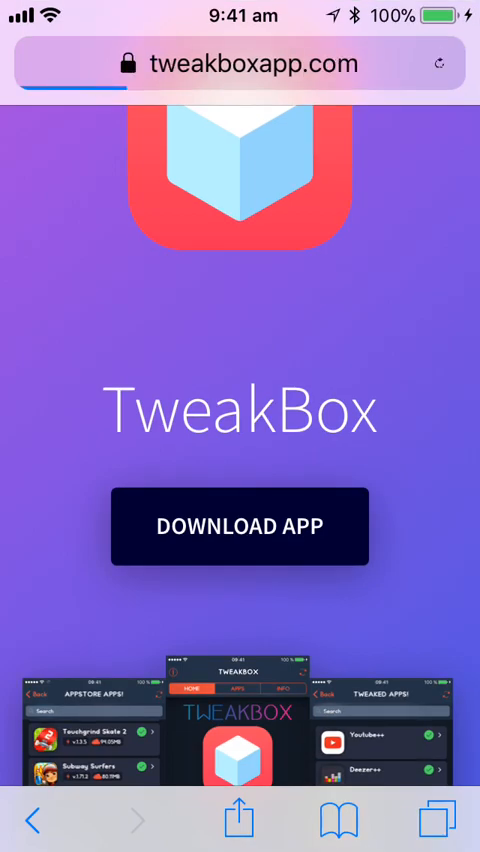
# Download TweakBox again and begin installing its configuration profile in Settings.
pyautogui.click(240, 526)
pyautogui.click(370, 524)
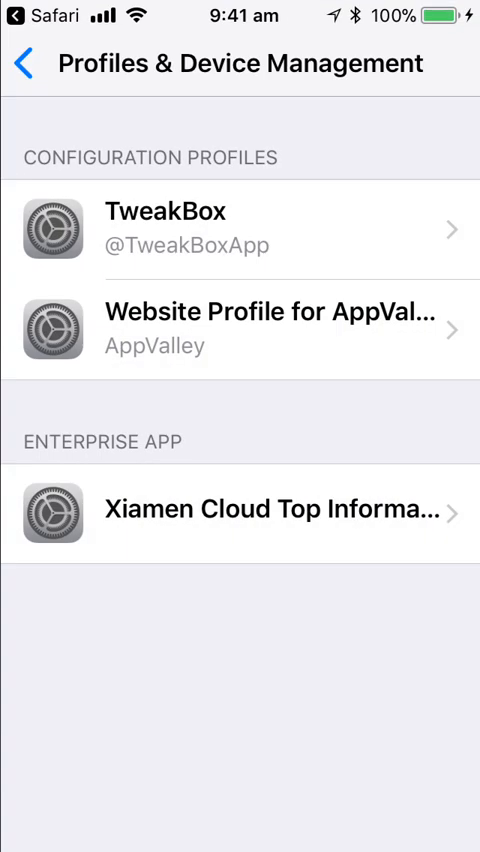
pyautogui.click(240, 228)
pyautogui.click(420, 63)
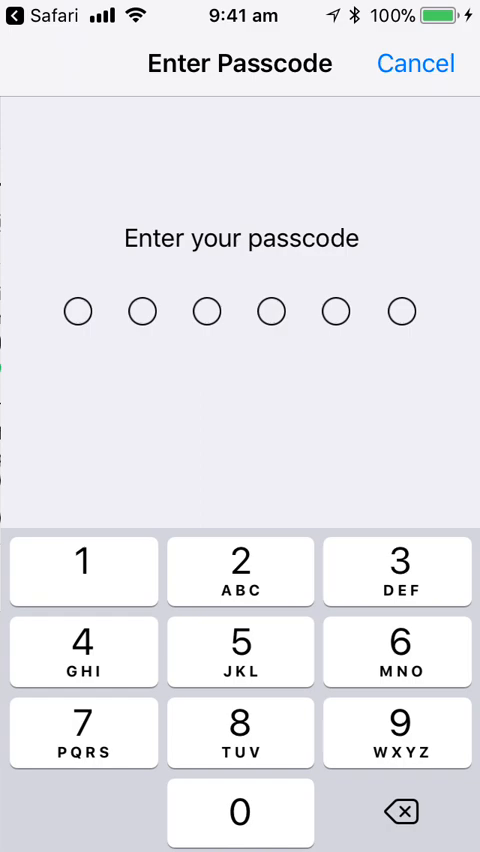
# Enter the six-digit device passcode to authorise the profile.
pyautogui.click(398, 571)
pyautogui.click(240, 652)
pyautogui.click(83, 571)
pyautogui.click(398, 571)
pyautogui.click(240, 652)
pyautogui.click(83, 571)
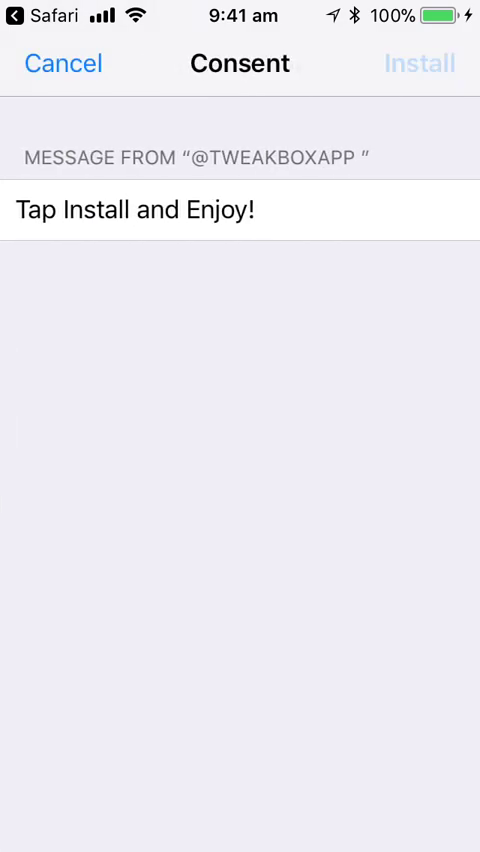
# Confirm the profile installation on the Consent screen and finish with Done.
pyautogui.click(419, 63)
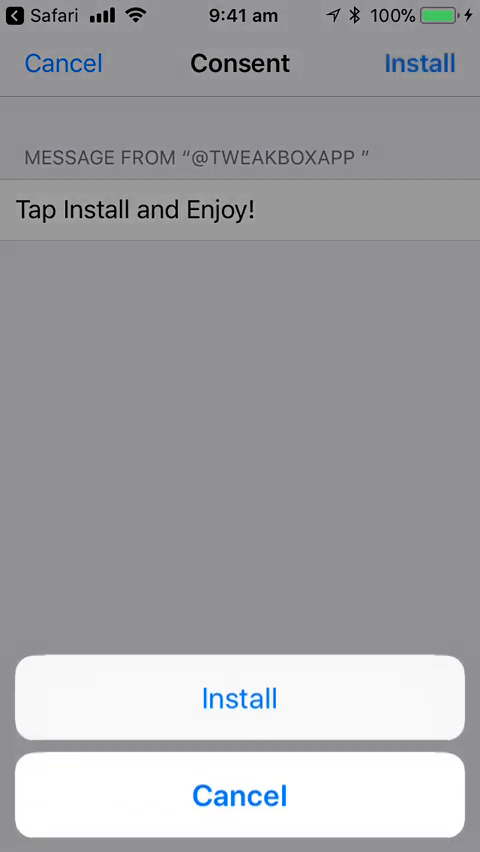
pyautogui.click(240, 698)
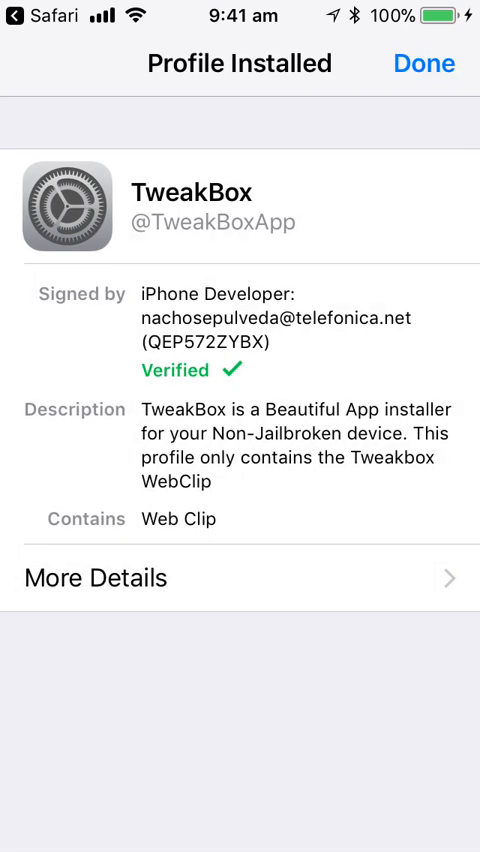
pyautogui.click(45, 15)
# Move the TweakBox icon into the Hackedgames folder on the home screen.
pyautogui.press('super')
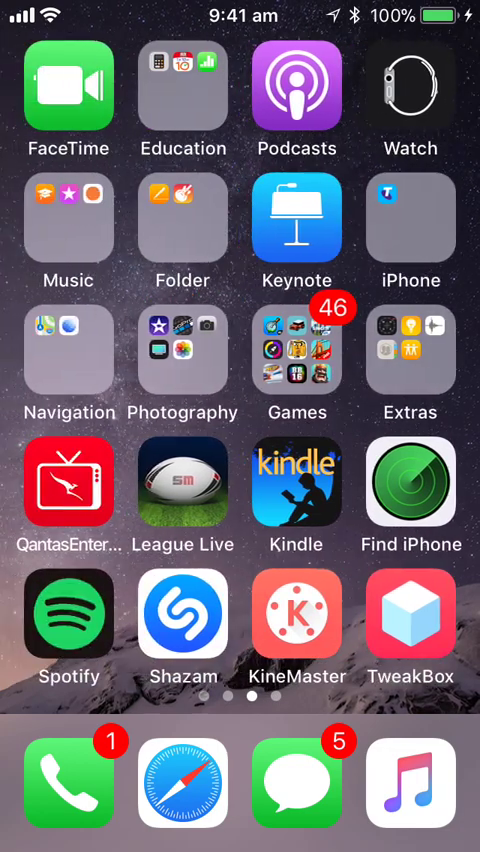
pyautogui.click(410, 614)
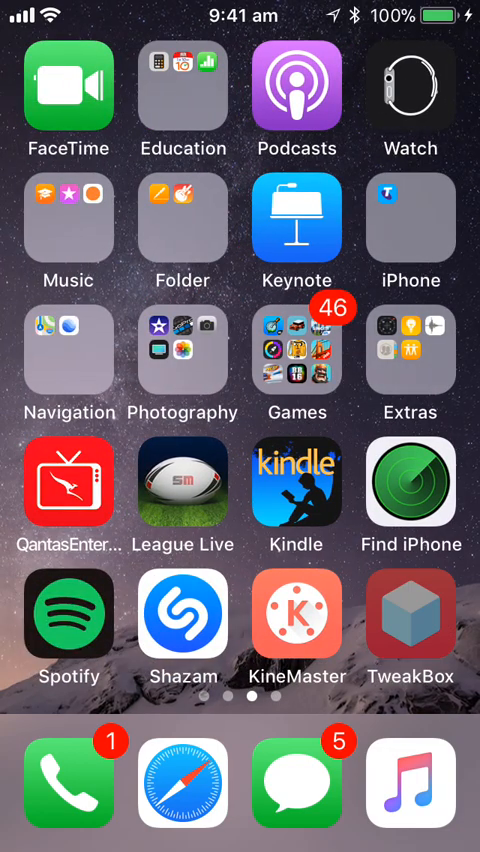
pyautogui.moveTo(410, 614)
pyautogui.mouseDown()
pyautogui.moveTo(270, 100)
pyautogui.moveTo(296, 88)
pyautogui.mouseUp()
pyautogui.press('super')
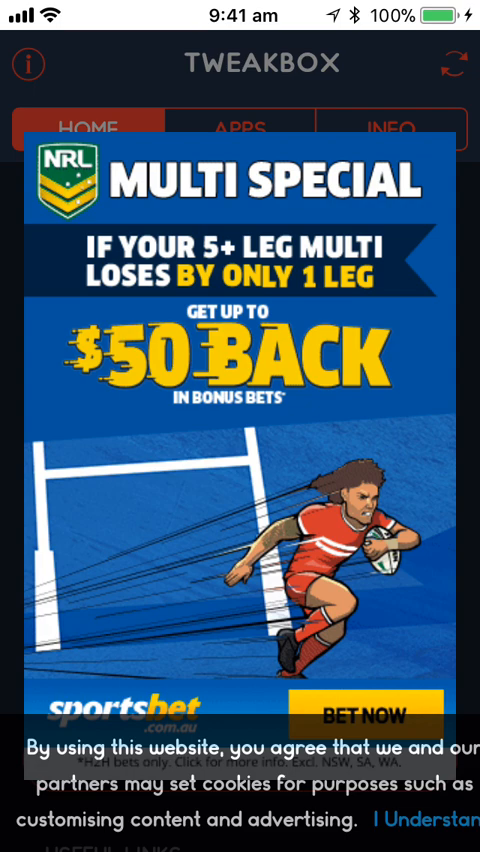
# Dismiss the ad and cookie notice, then enter the Hacked Games category.
pyautogui.click(24, 44)
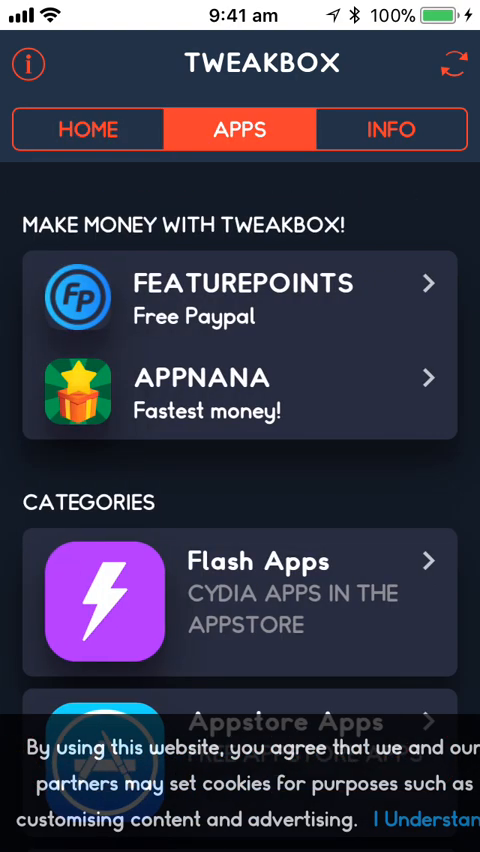
pyautogui.scroll(-5, 240, 450)
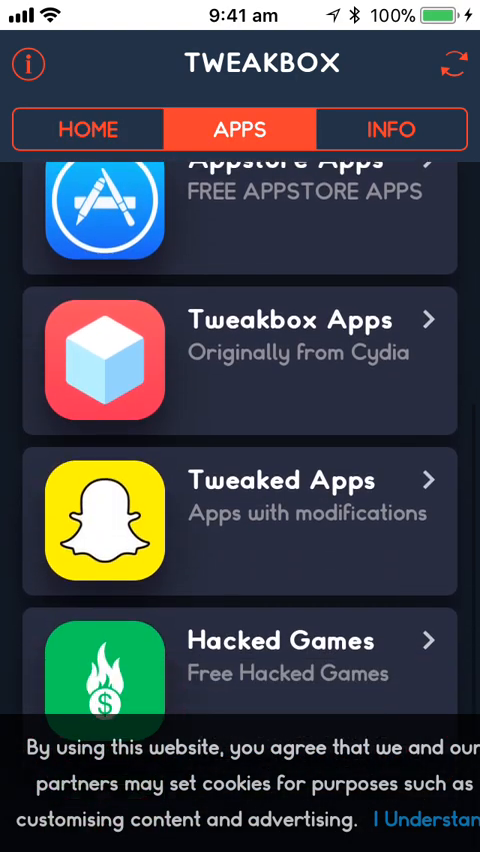
pyautogui.click(425, 819)
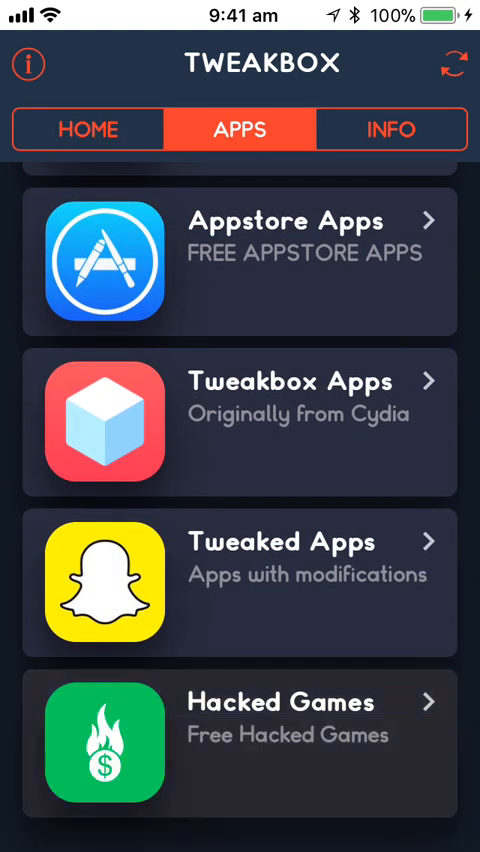
pyautogui.click(240, 742)
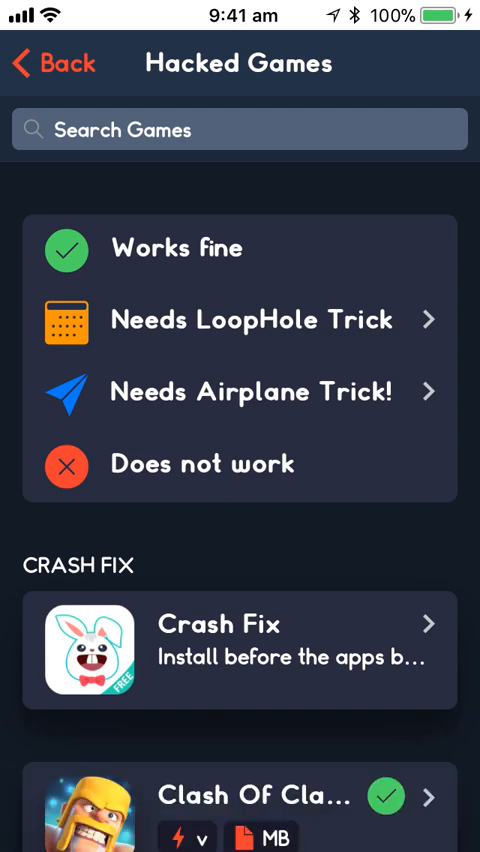
pyautogui.scroll(-10, 240, 500)
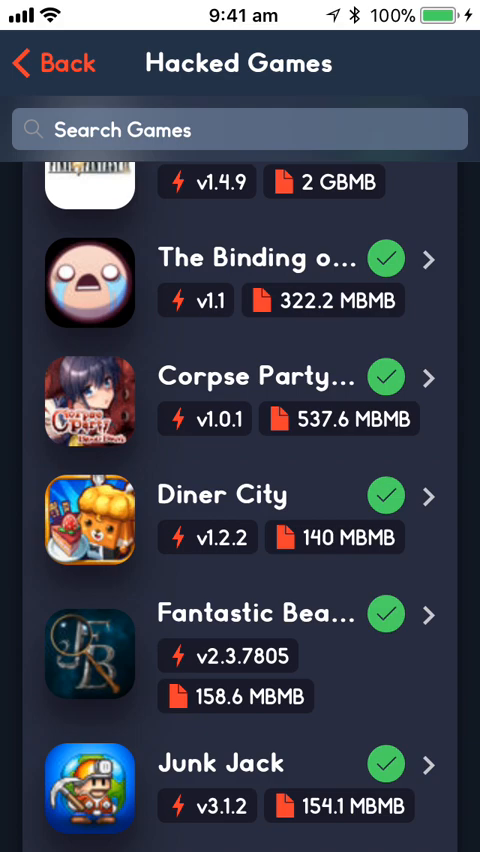
pyautogui.scroll(-5, 240, 500)
pyautogui.scroll(10, 240, 500)
pyautogui.scroll(5, 240, 500)
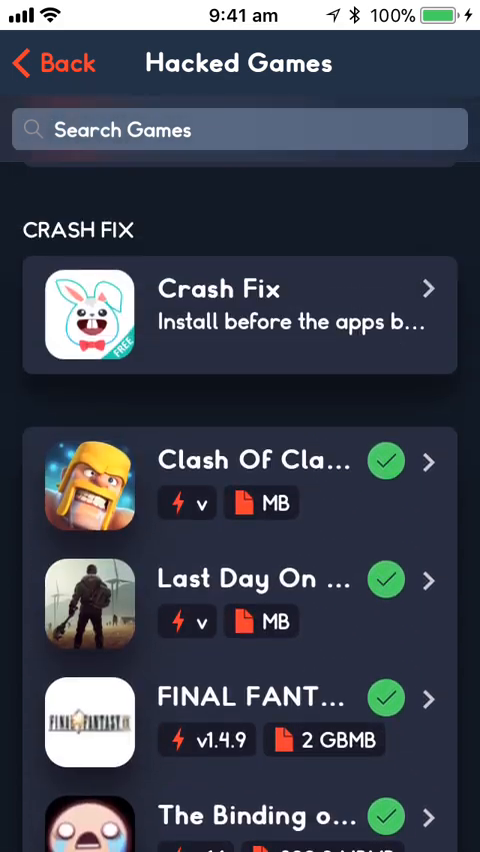
pyautogui.click(240, 550)
pyautogui.scroll(-5, 240, 500)
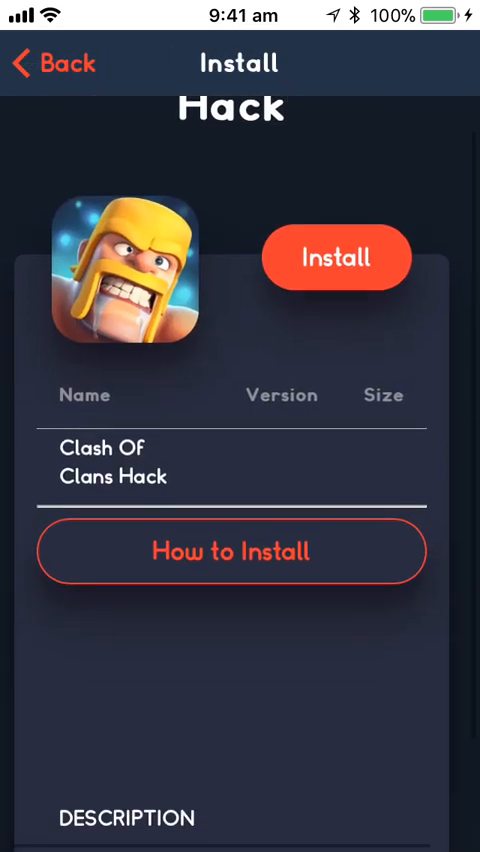
pyautogui.click(50, 63)
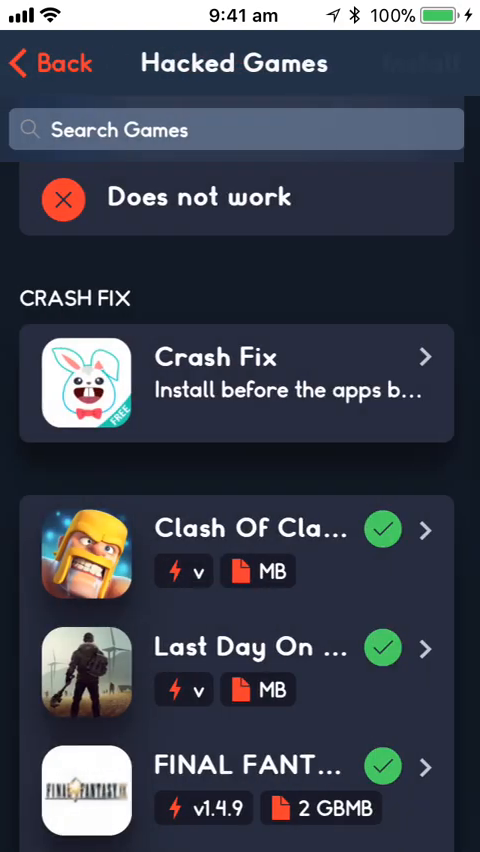
pyautogui.scroll(-10, 240, 500)
pyautogui.scroll(-10, 240, 500)
pyautogui.scroll(-10, 240, 500)
pyautogui.scroll(-10, 240, 500)
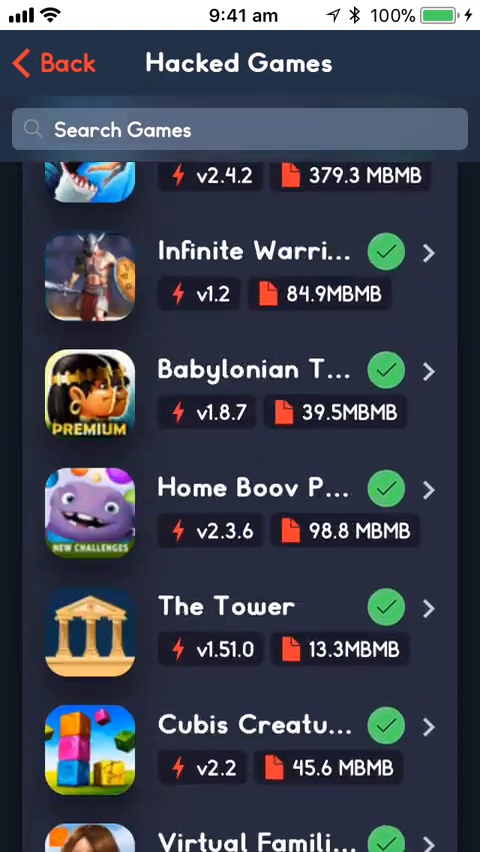
pyautogui.scroll(-10, 240, 500)
pyautogui.scroll(-2, 240, 500)
pyautogui.scroll(-3, 240, 500)
pyautogui.scroll(-3, 240, 500)
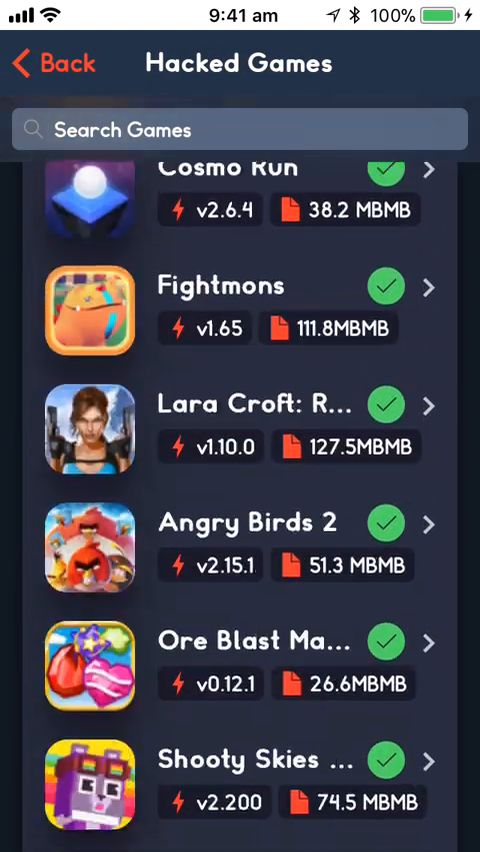
pyautogui.scroll(-2, 240, 500)
pyautogui.scroll(-2, 240, 500)
pyautogui.scroll(-3, 240, 500)
pyautogui.scroll(-3, 240, 500)
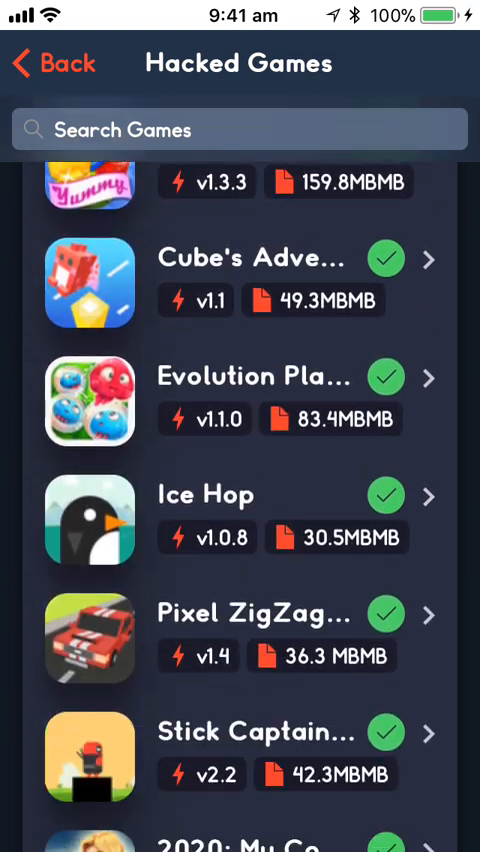
pyautogui.scroll(-1, 240, 500)
pyautogui.scroll(-1, 240, 500)
pyautogui.scroll(-2, 240, 500)
pyautogui.scroll(-1, 240, 500)
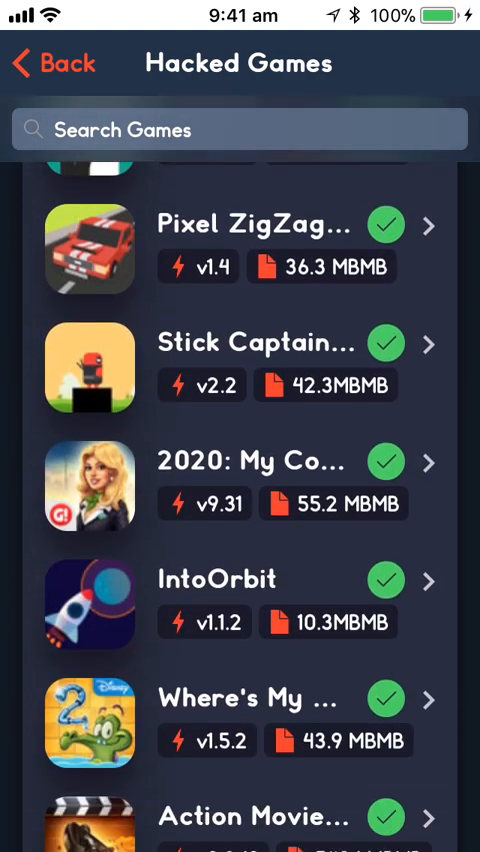
pyautogui.scroll(-3, 240, 500)
pyautogui.scroll(-1, 240, 500)
pyautogui.scroll(-3, 240, 500)
pyautogui.scroll(-2, 240, 500)
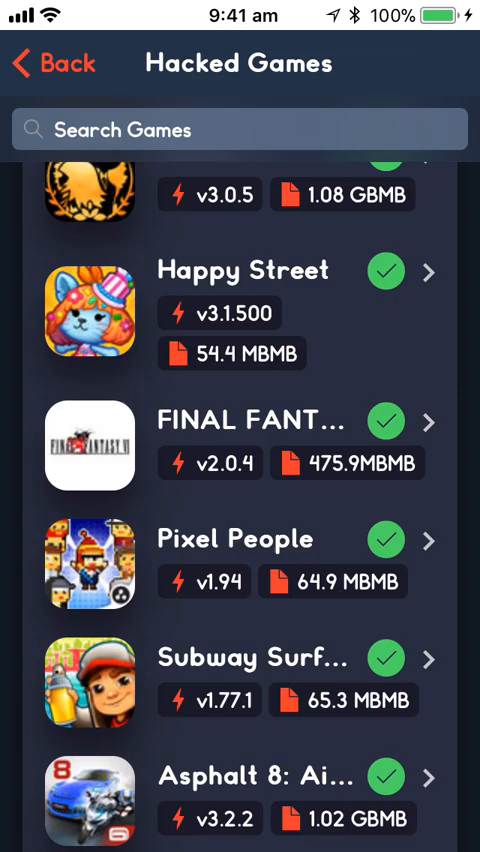
pyautogui.scroll(-3, 240, 500)
pyautogui.scroll(-2, 240, 500)
pyautogui.scroll(-3, 240, 500)
pyautogui.scroll(-2, 240, 500)
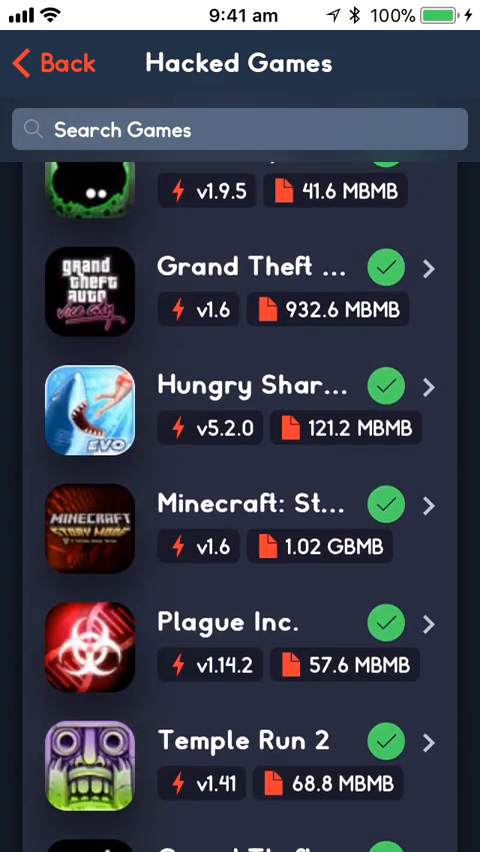
pyautogui.scroll(-1, 240, 500)
pyautogui.scroll(-2, 240, 500)
pyautogui.scroll(-1, 240, 500)
pyautogui.scroll(-2, 240, 500)
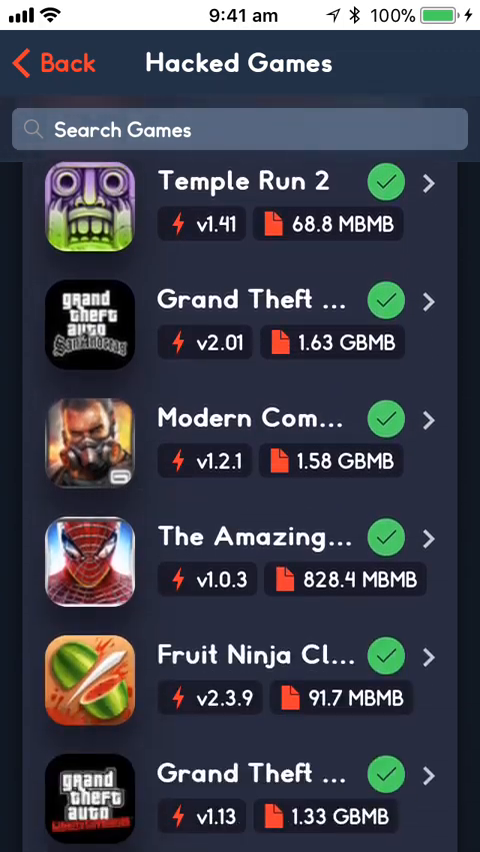
pyautogui.scroll(4, 240, 500)
pyautogui.scroll(3, 240, 500)
pyautogui.scroll(3, 240, 500)
pyautogui.scroll(-3, 240, 500)
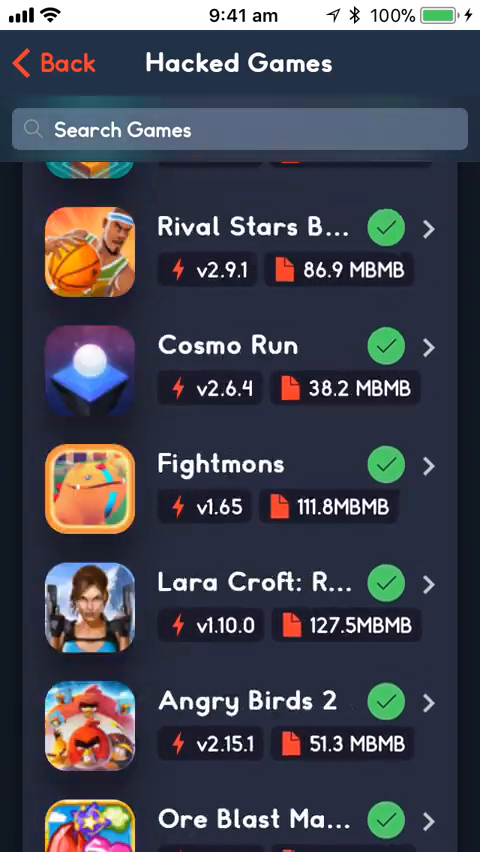
pyautogui.scroll(-3, 240, 500)
pyautogui.scroll(-3, 240, 500)
pyautogui.scroll(8, 240, 500)
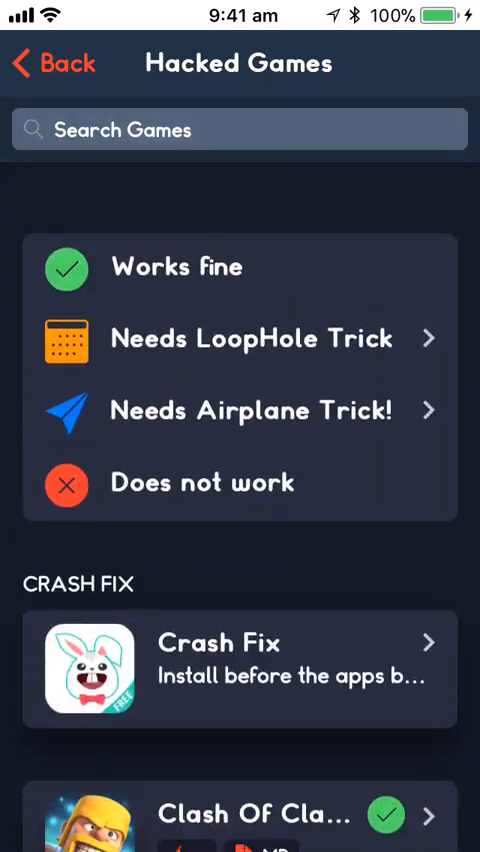